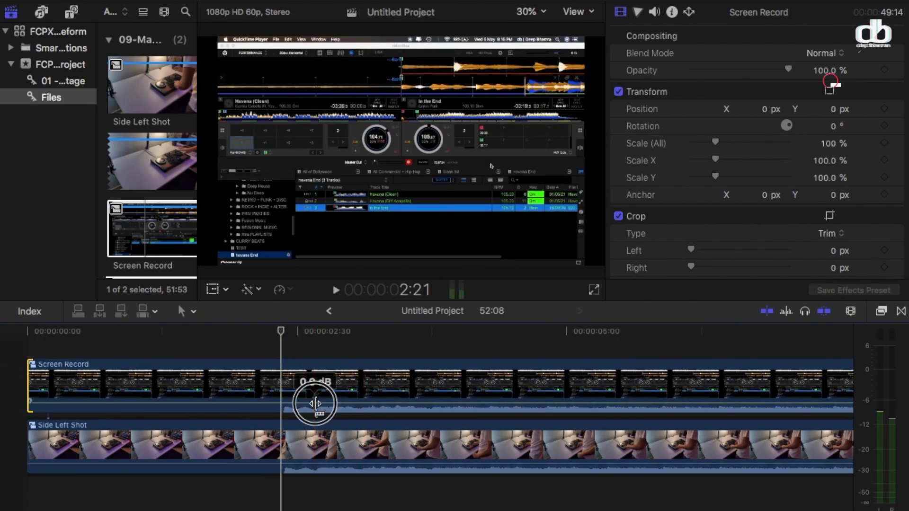
Step: Disable the Screen Record clip temporarily and enlarge and reposition the Side Left Shot clip so the controller fills more of the frame
drag(315, 404, 318, 475)
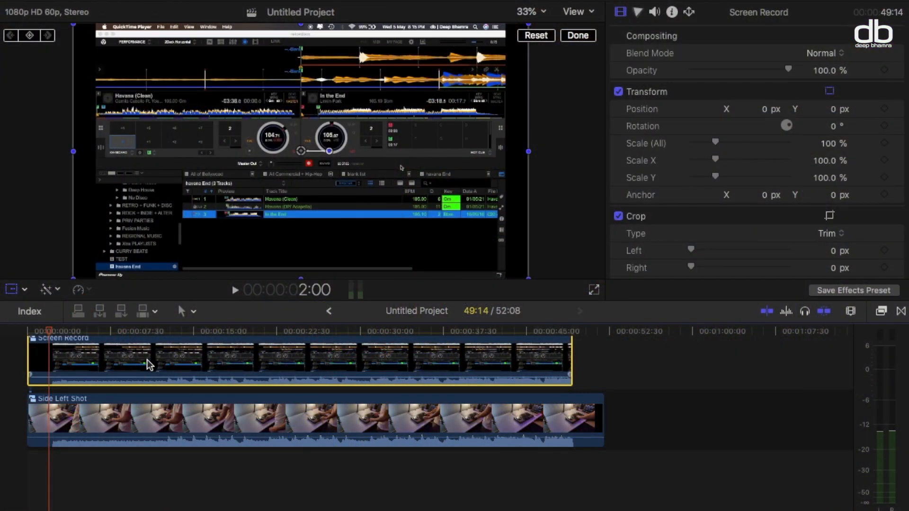
key(v)
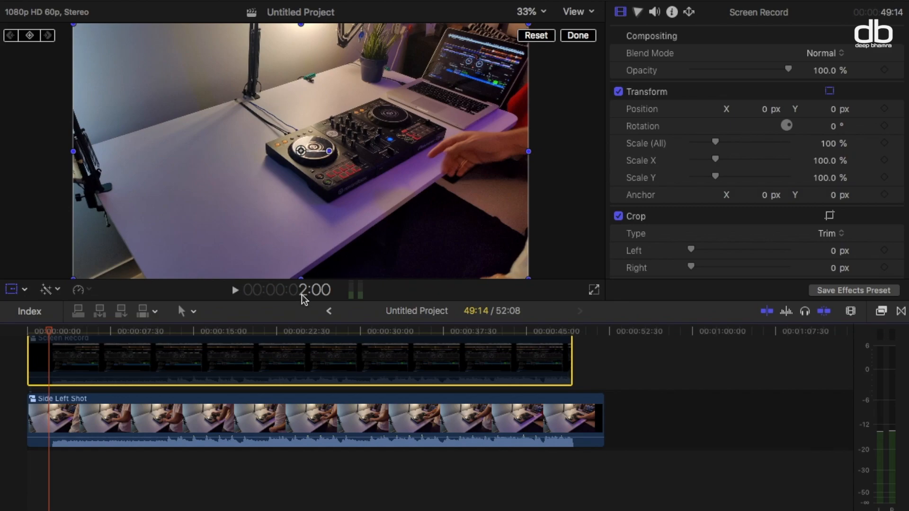
click(237, 423)
drag(828, 143, 828, 129)
drag(301, 151, 239, 151)
mouse_move(832, 143)
mouse_down()
mouse_move(826, 124)
mouse_move(831, 140)
mouse_up()
click(829, 90)
drag(303, 151, 316, 163)
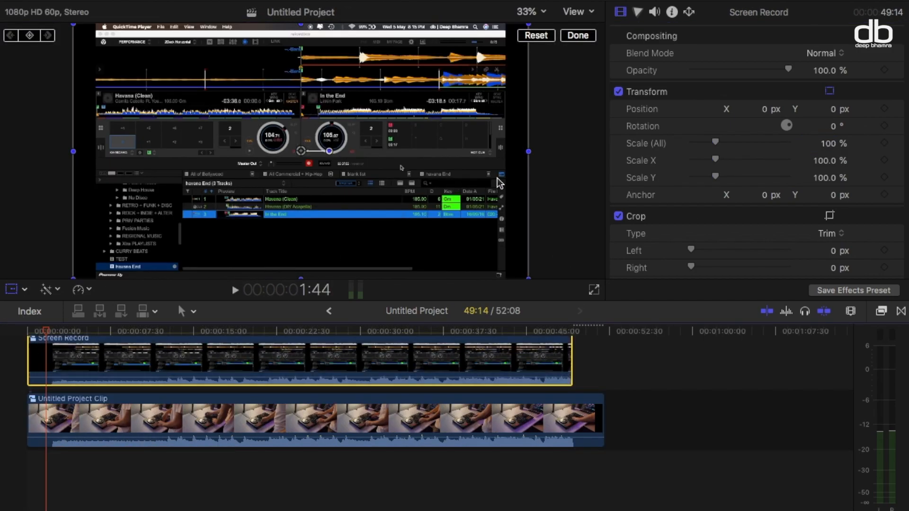
Step: Crop the Screen Record clip by 90 px left, 90 px right, 92 px top and 505 px bottom, keeping the waveforms and decks
scroll(693, 254, down, 5)
mouse_move(692, 219)
mouse_down()
mouse_move(737, 220)
mouse_move(705, 207)
mouse_up()
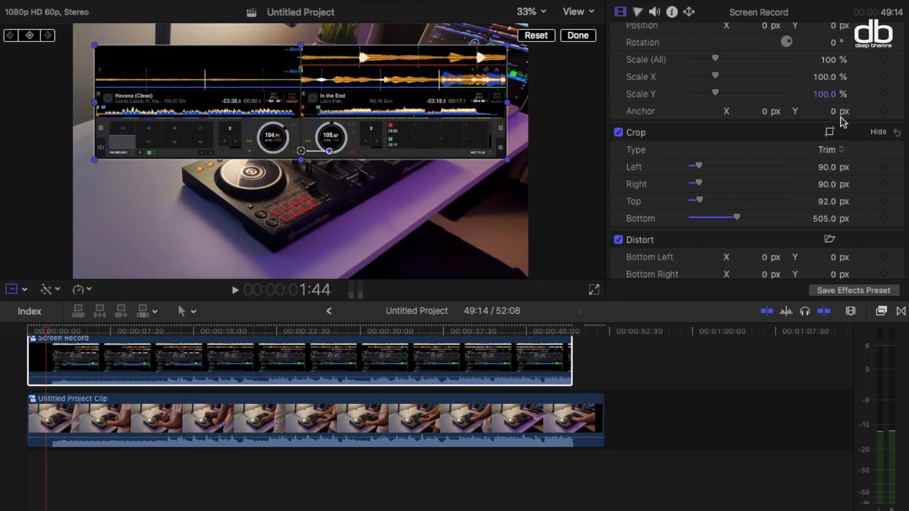
Step: Scale the cropped Screen Record clip to 58%, rotate it to about 22.8° and move it behind the controller's back edge
scroll(842, 142, up, 2)
drag(715, 78, 705, 81)
drag(331, 152, 326, 137)
drag(300, 151, 302, 81)
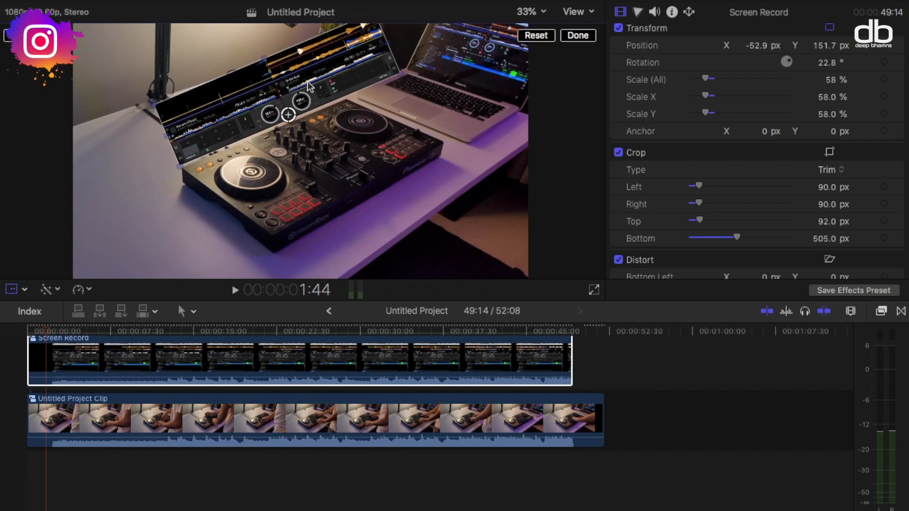
Step: Refine the Screen Record clip's position to X -48.2 px, Y 147.4 px and set its rotation to 23°
key(super+equal)
scroll(317, 127, up, 3)
drag(321, 121, 323, 123)
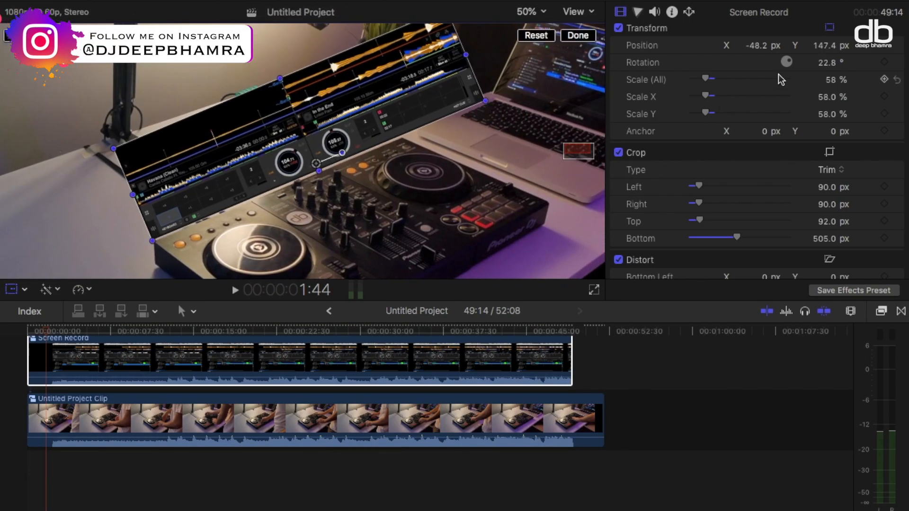
drag(825, 65, 835, 86)
text(23)
key(Return)
Step: Distort the Screen Record clip by pulling its bottom-right corner onto the controller's back right corner
click(530, 12)
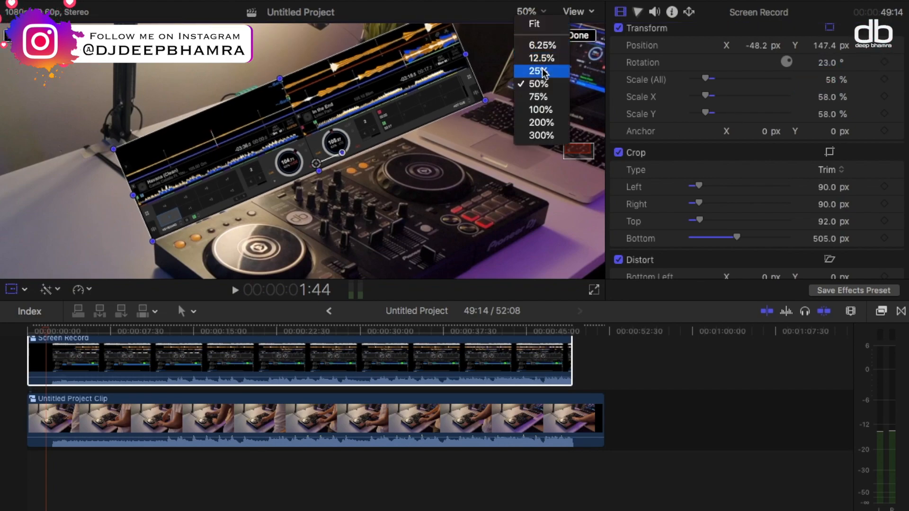
click(540, 71)
click(530, 12)
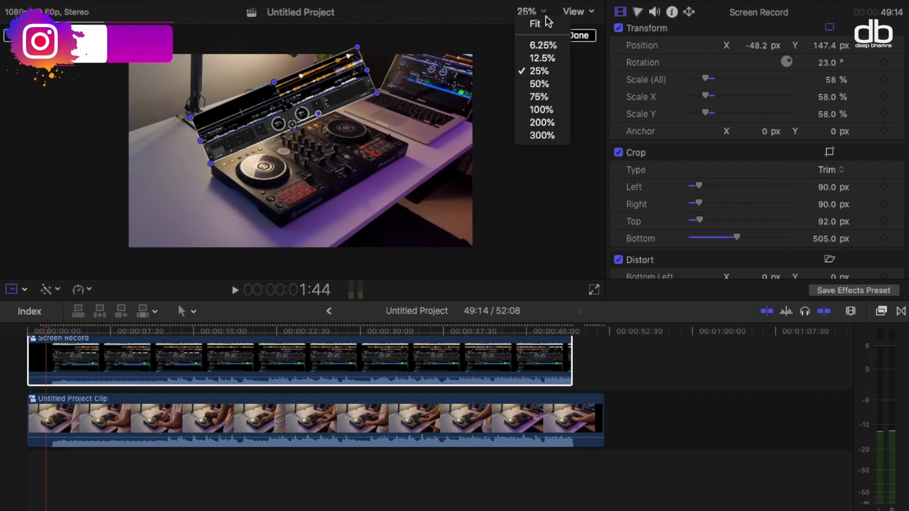
click(540, 82)
drag(584, 142, 587, 135)
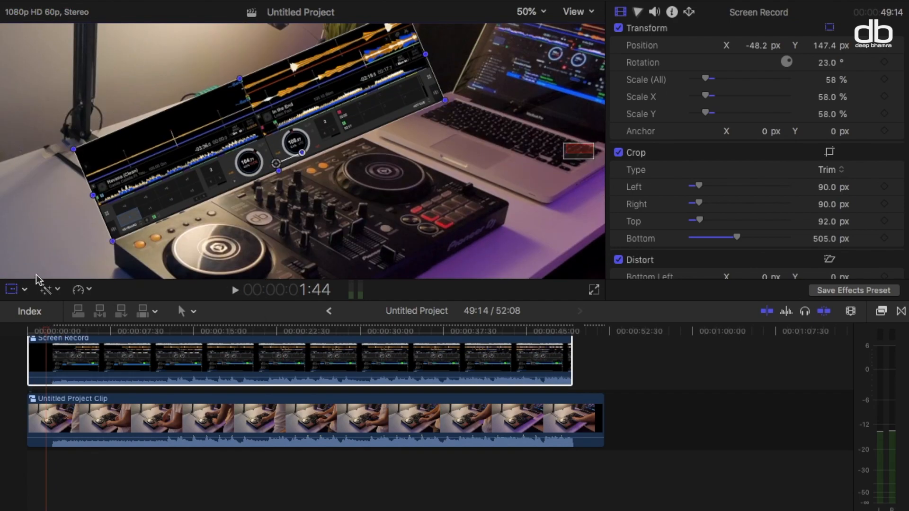
click(22, 290)
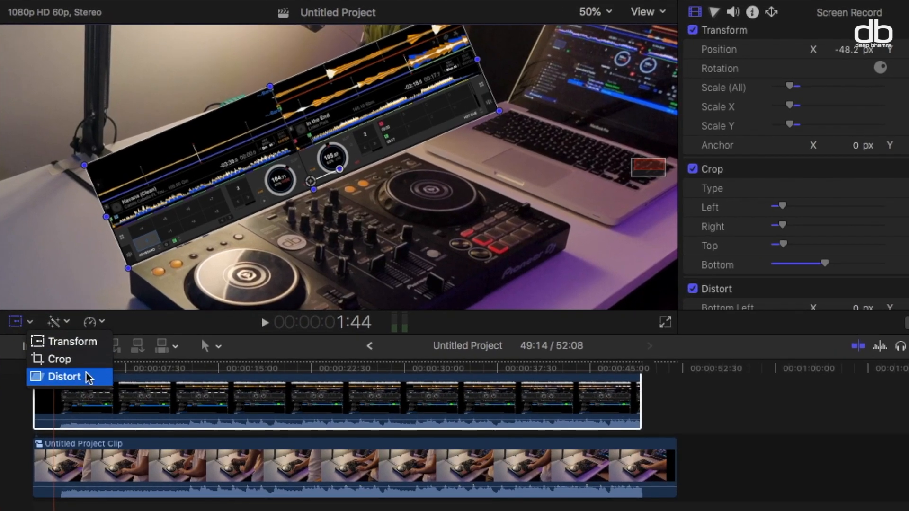
click(76, 338)
drag(445, 100, 406, 151)
click(601, 12)
click(604, 63)
drag(370, 109, 352, 132)
Step: Refine the distorted Screen Record clip's corners up close to follow the controller's back edge
click(591, 12)
click(603, 108)
click(636, 166)
drag(635, 165, 643, 157)
mouse_move(477, 60)
mouse_down()
mouse_move(470, 56)
mouse_move(483, 45)
mouse_up()
drag(24, 160, 48, 148)
Step: Pull the Screen Record clip's top-right corner inward and lower its top-left corner to match the controller's perspective
click(595, 12)
click(608, 91)
drag(435, 85, 411, 82)
drag(145, 156, 134, 184)
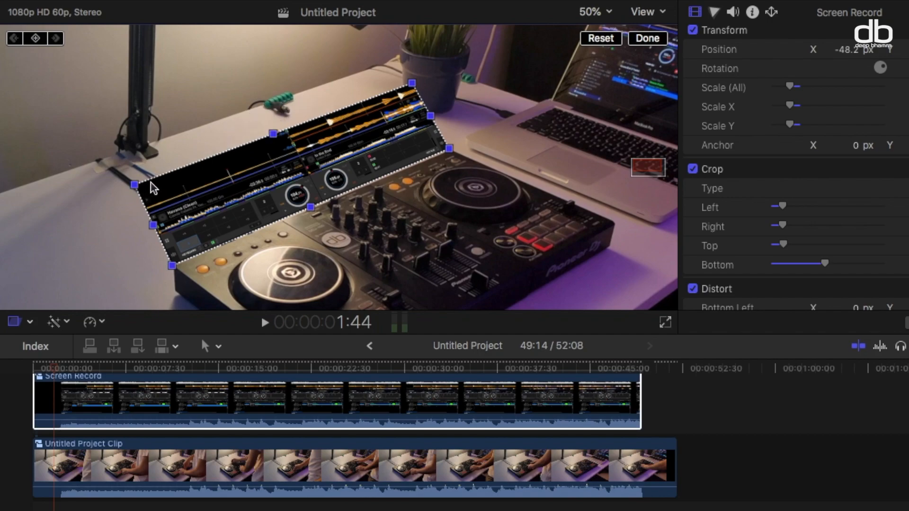
click(30, 321)
click(50, 340)
click(152, 243)
click(169, 388)
drag(136, 183, 138, 182)
key(super+z)
Step: Fine-tune the Screen Record clip's distorted corners so it stands like a screen along the controller's back edge
click(30, 323)
click(58, 376)
click(111, 398)
drag(448, 148, 414, 83)
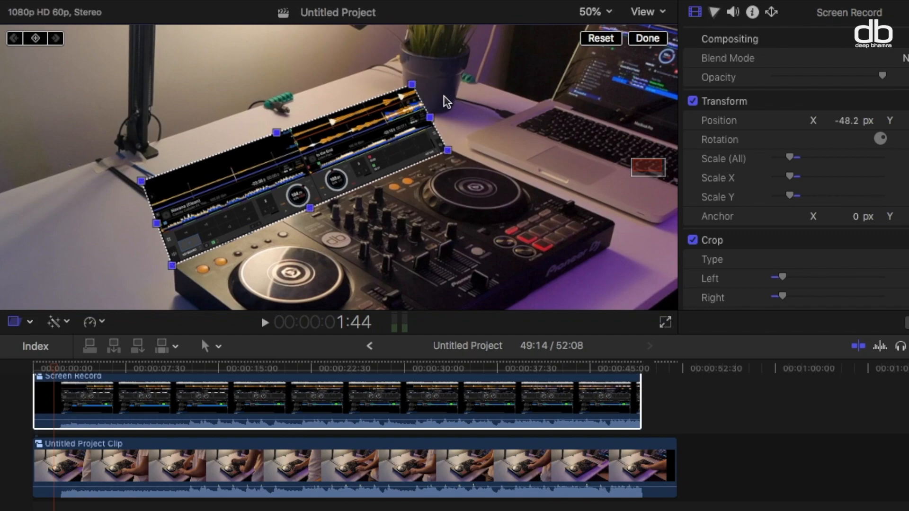
key(shift+z)
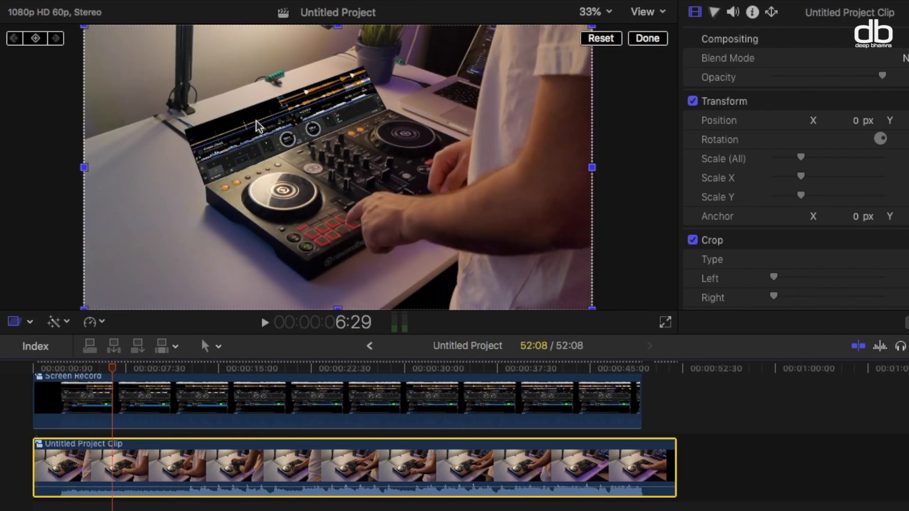
drag(184, 130, 184, 130)
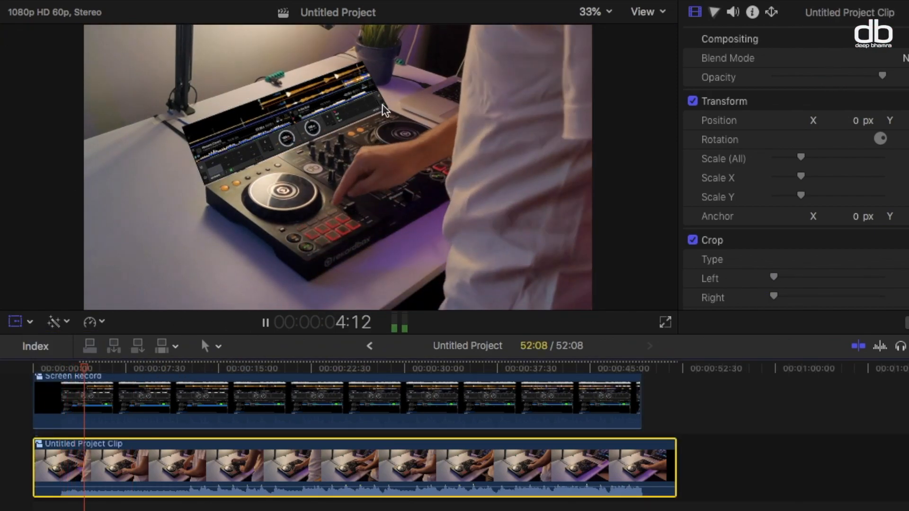
Step: Play and scrub the timeline, stopping around 13:41, to examine where the arms and hands meet the Screen Record overlay
key(space)
click(112, 372)
drag(113, 372, 316, 356)
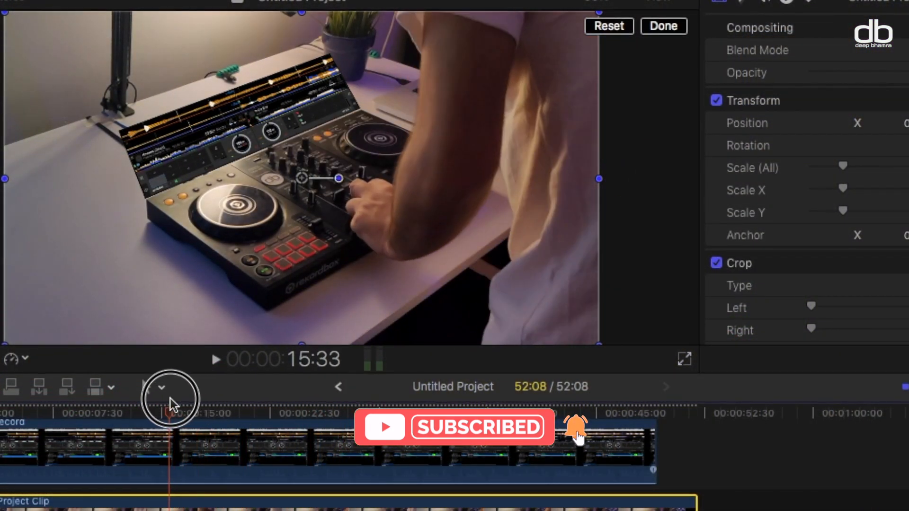
drag(174, 397, 181, 402)
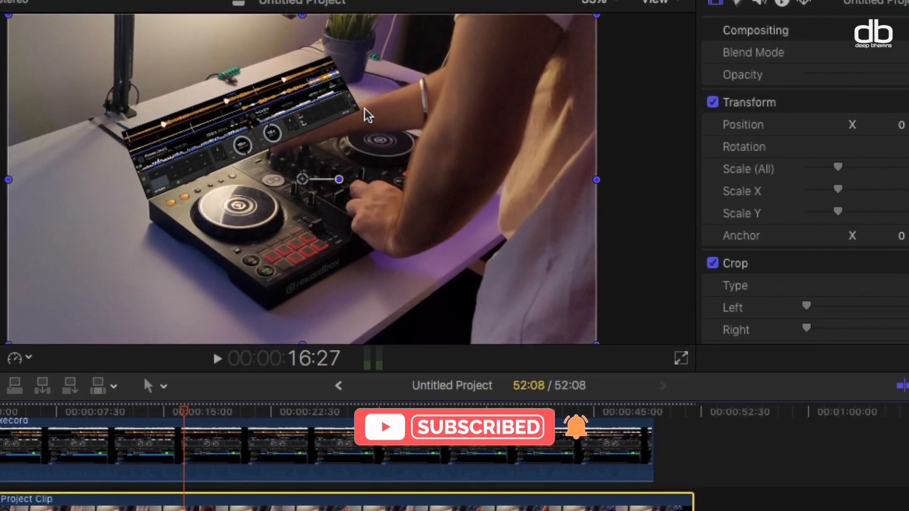
click(161, 414)
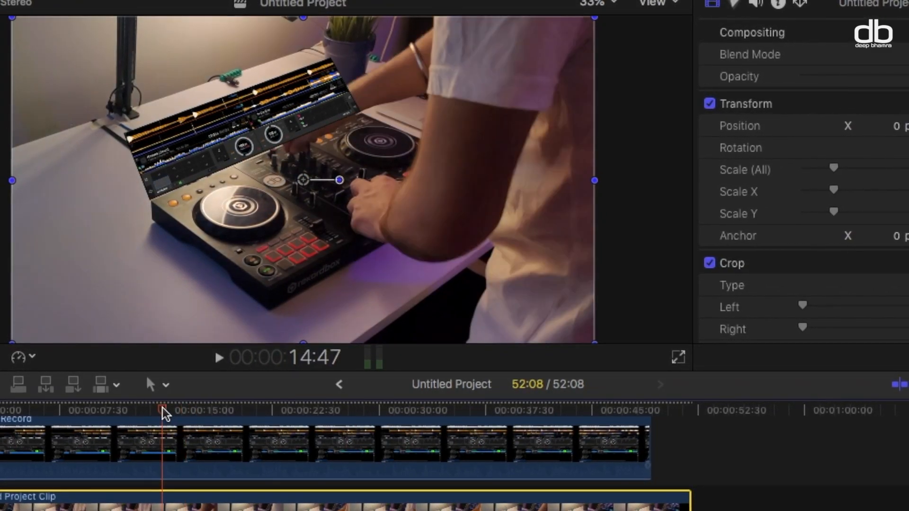
mouse_move(163, 405)
mouse_down()
mouse_move(141, 405)
mouse_move(154, 401)
mouse_up()
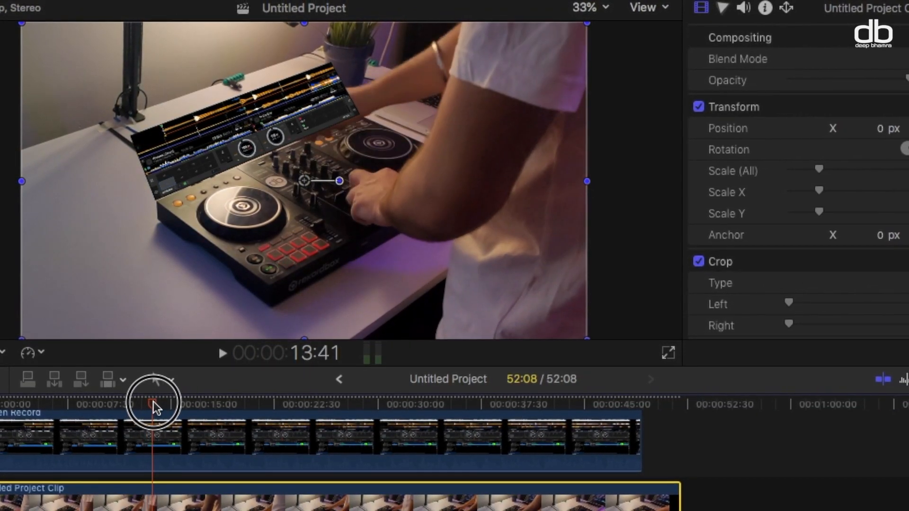